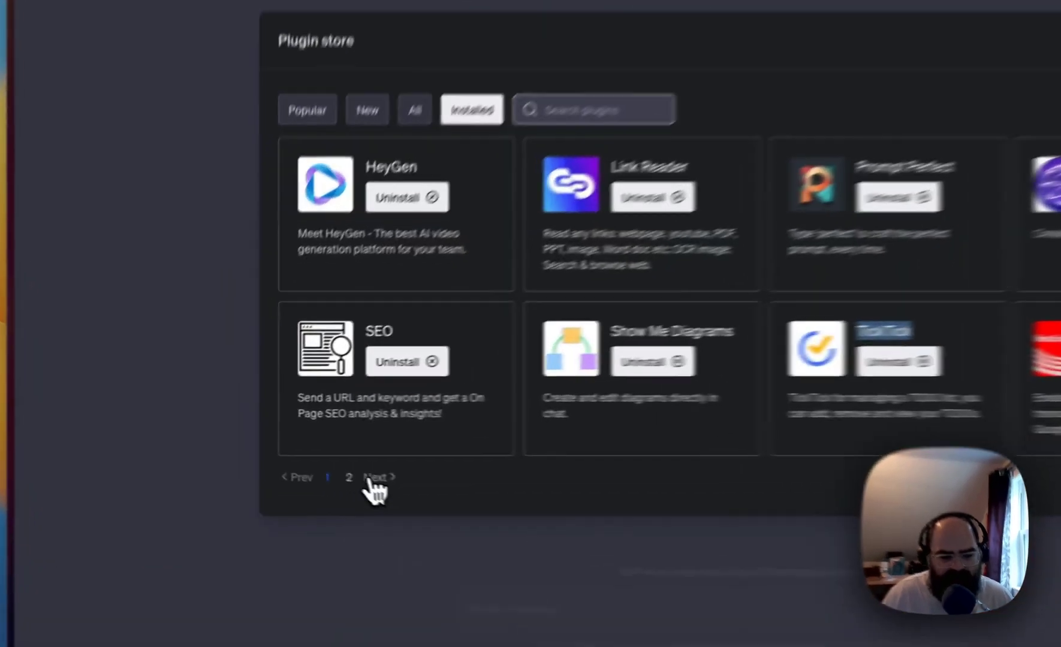
Step: Page through the installed plugins to page 2 and back to page 1
left_click(294, 454)
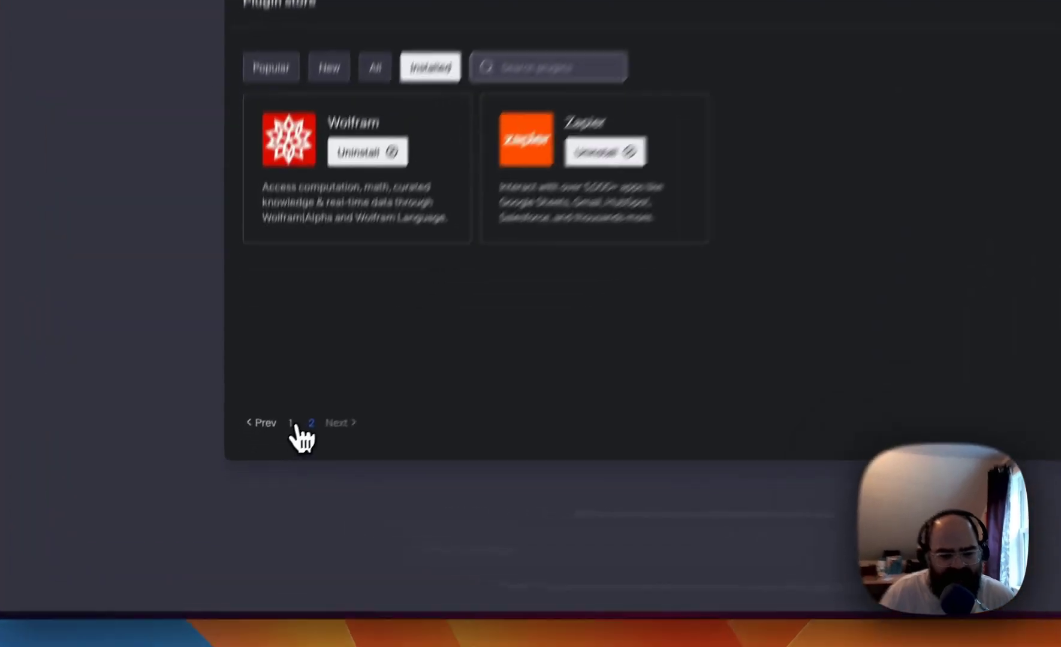
left_click(265, 453)
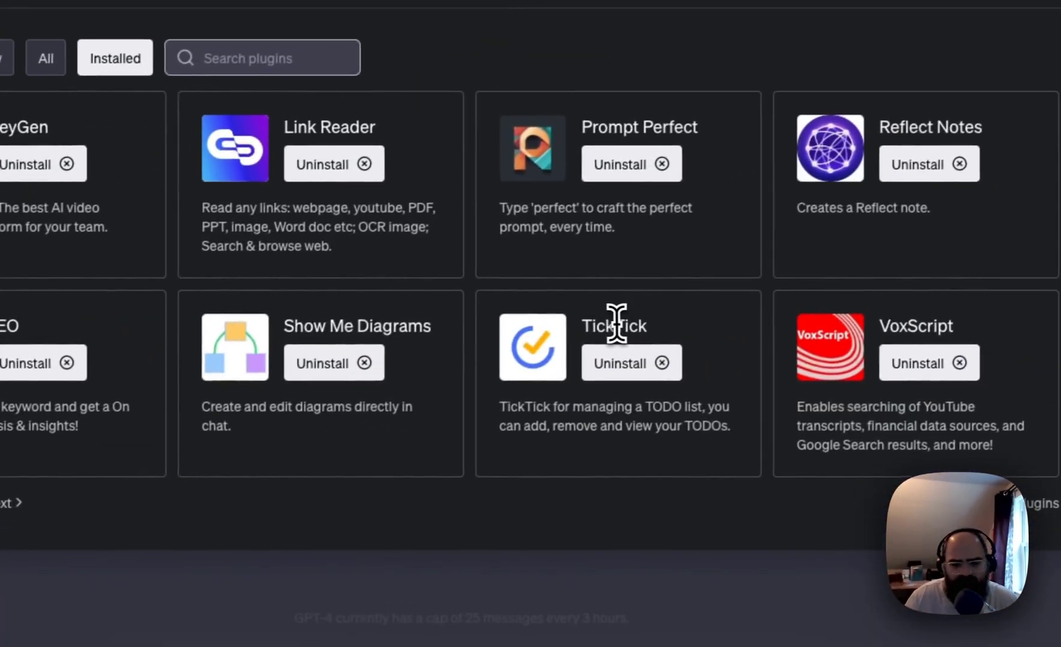
Step: Select the TickTick plugin's name, then close the Plugin store
double_click(960, 231)
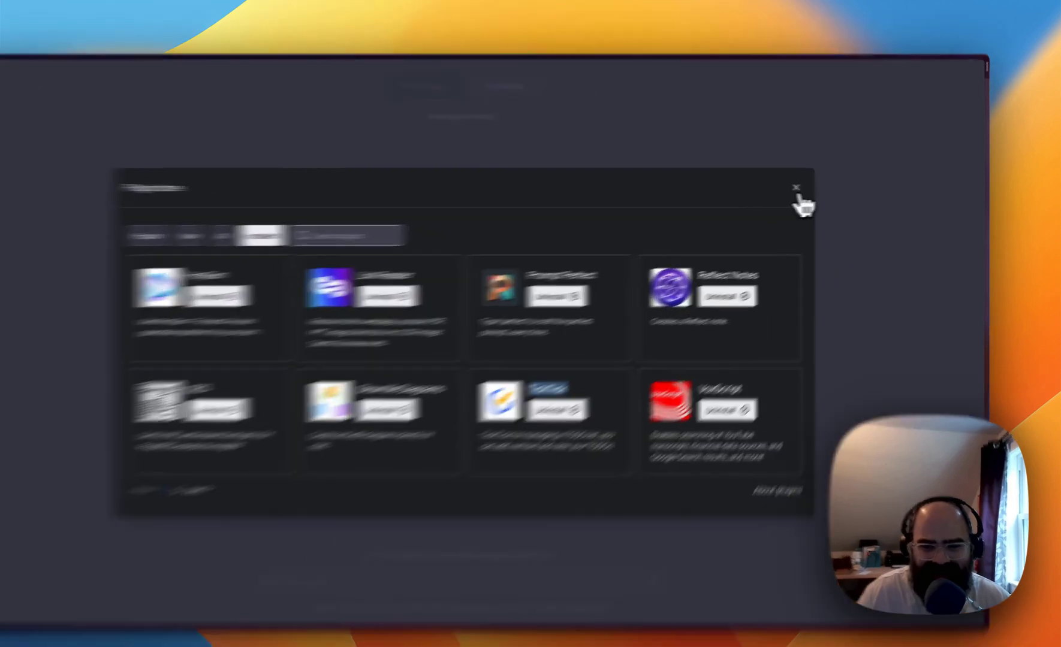
left_click(797, 190)
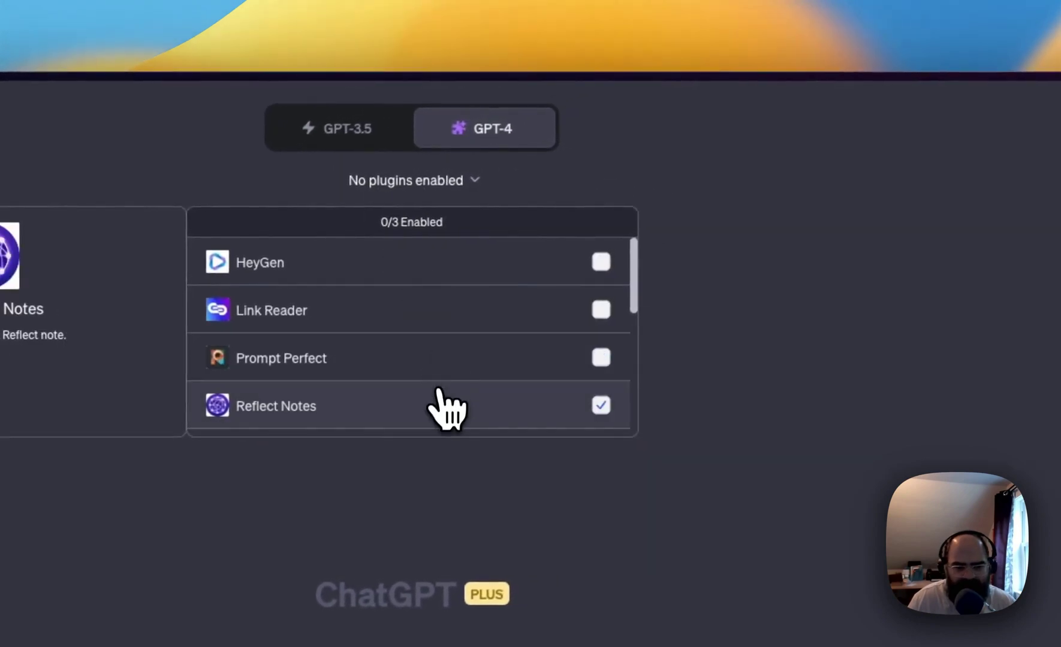
Step: Tick TickTick in the plugins list so it is the chat's only enabled plugin
scroll(461, 384, "down", 10)
scroll(396, 339, "up", 3)
left_click(360, 345)
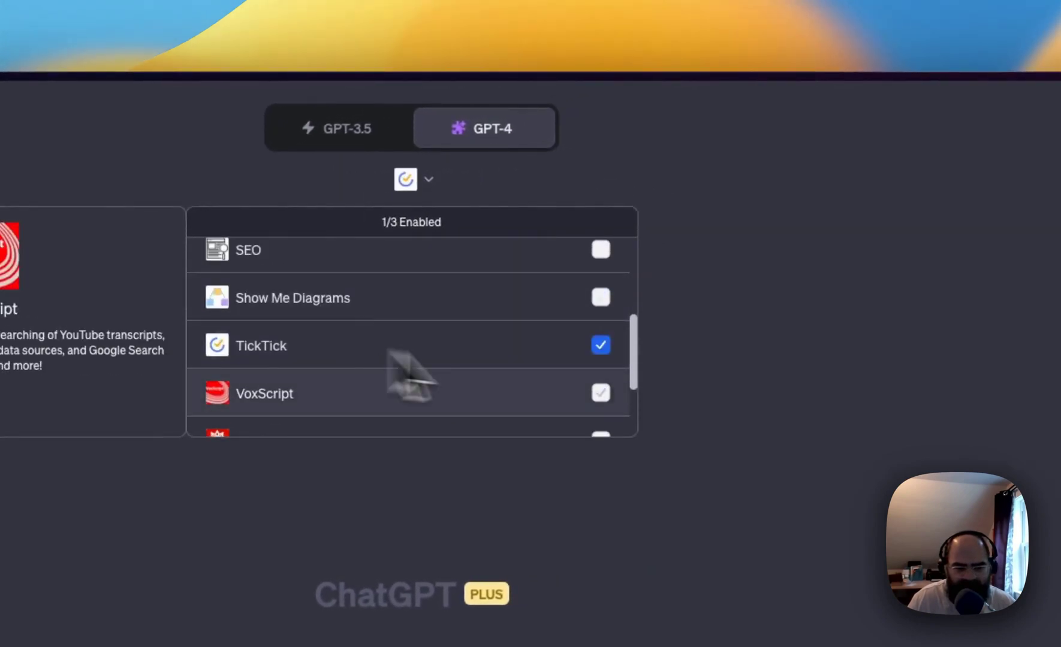
left_click(845, 408)
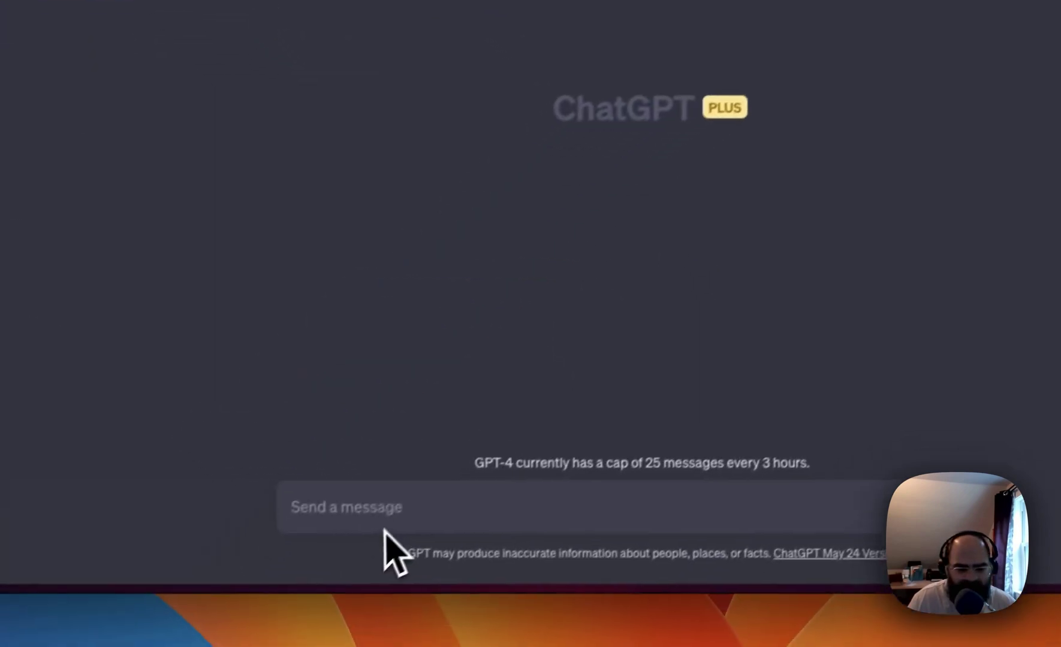
left_click(402, 513)
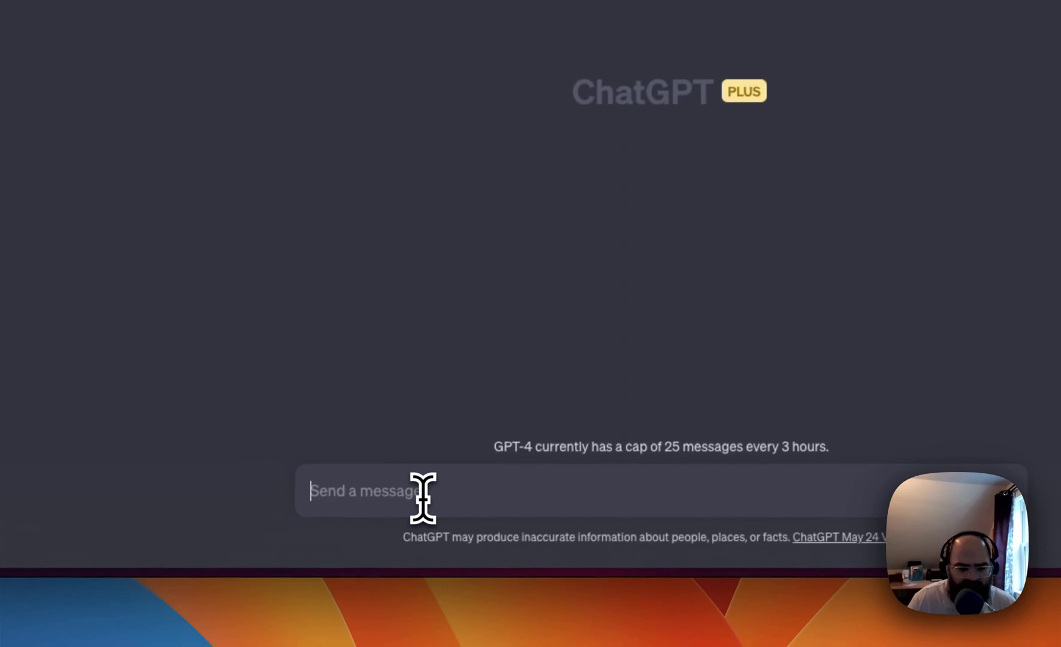
Step: Ask for a 'cook dinner' task due today at 5pm, then expand the TickTick call's JSON
type("Can")
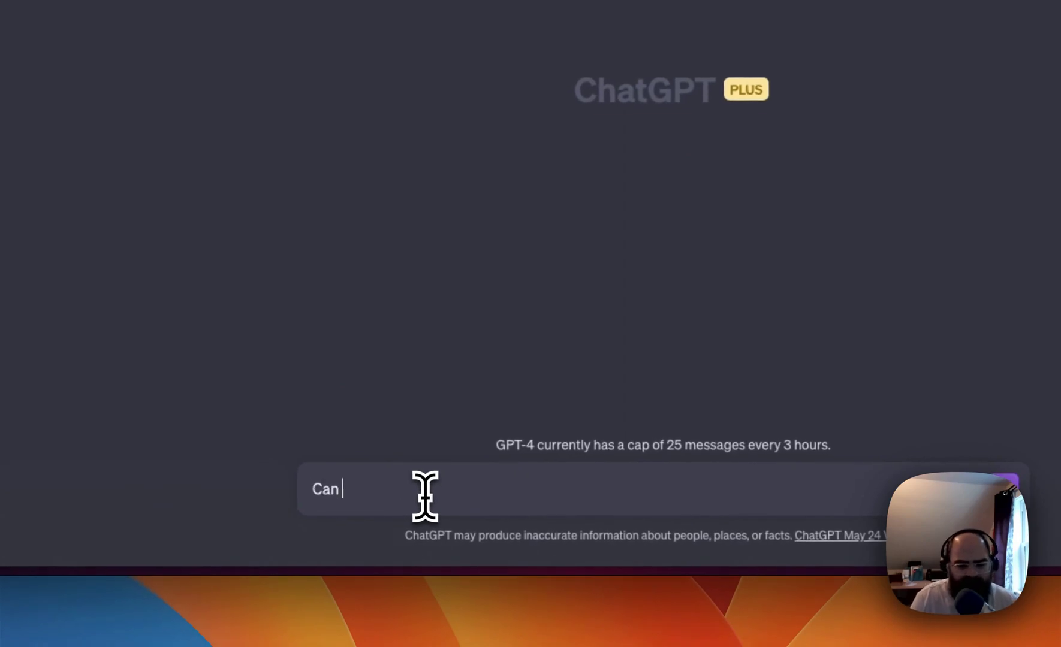
type(" you ")
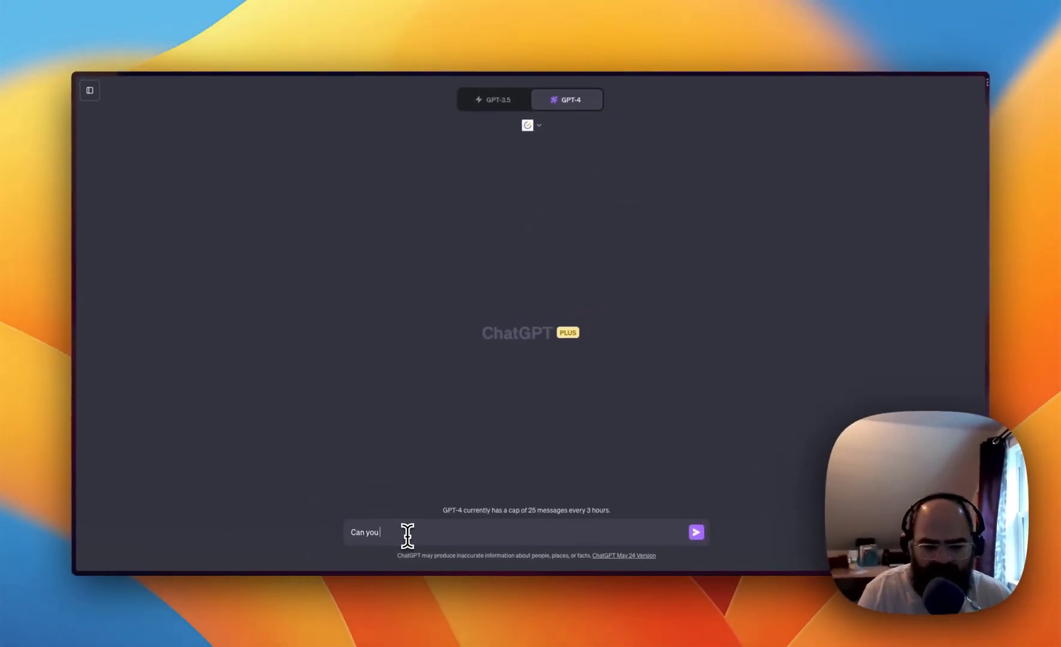
type("add a task")
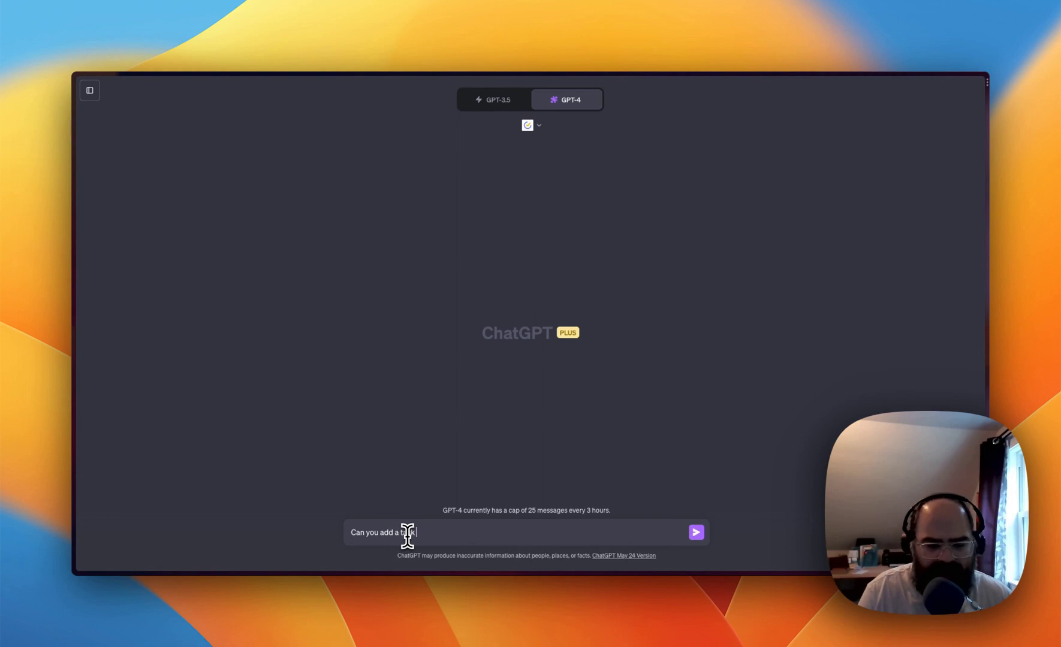
type(" that is due")
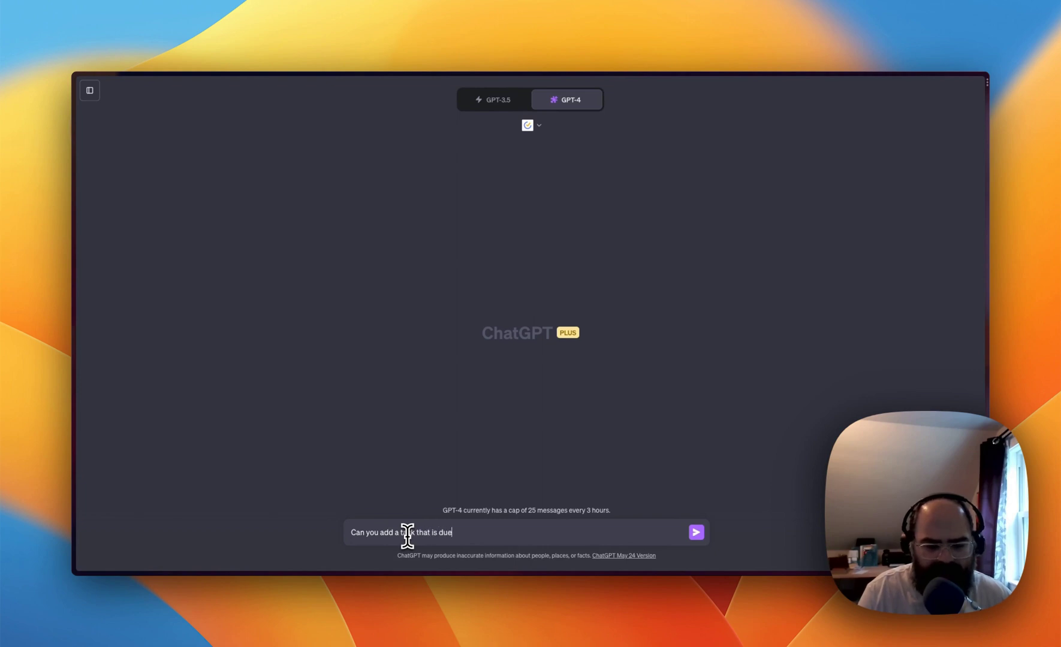
type(" today at 5pm an")
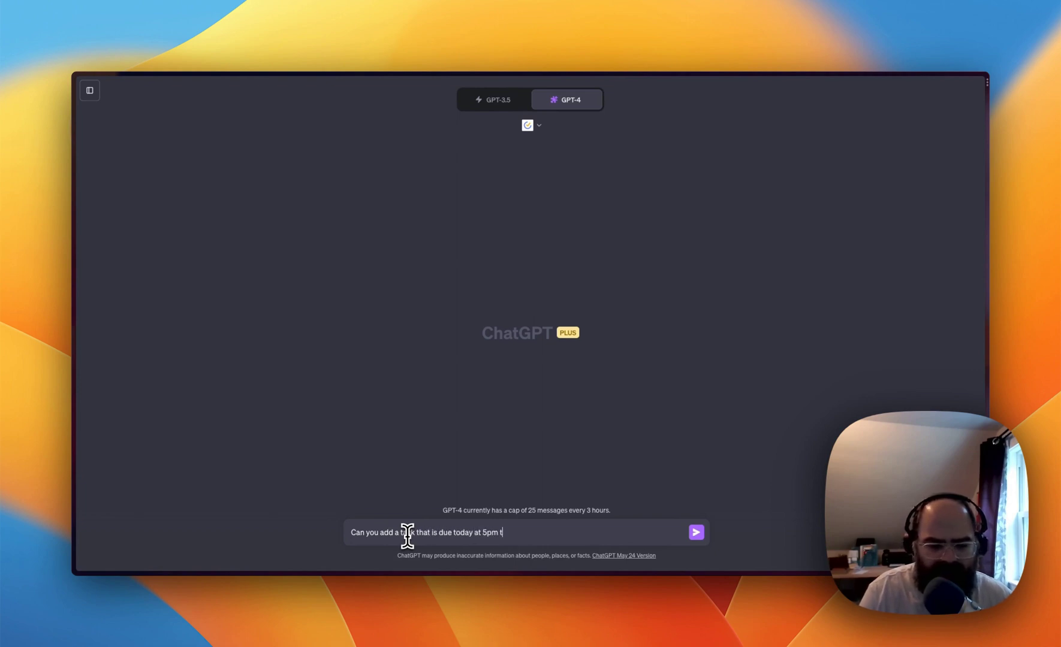
type("d t")
key("BackSpace")
key("BackSpace")
key("BackSpace")
key("BackSpace")
key("BackSpace")
key("BackSpace")
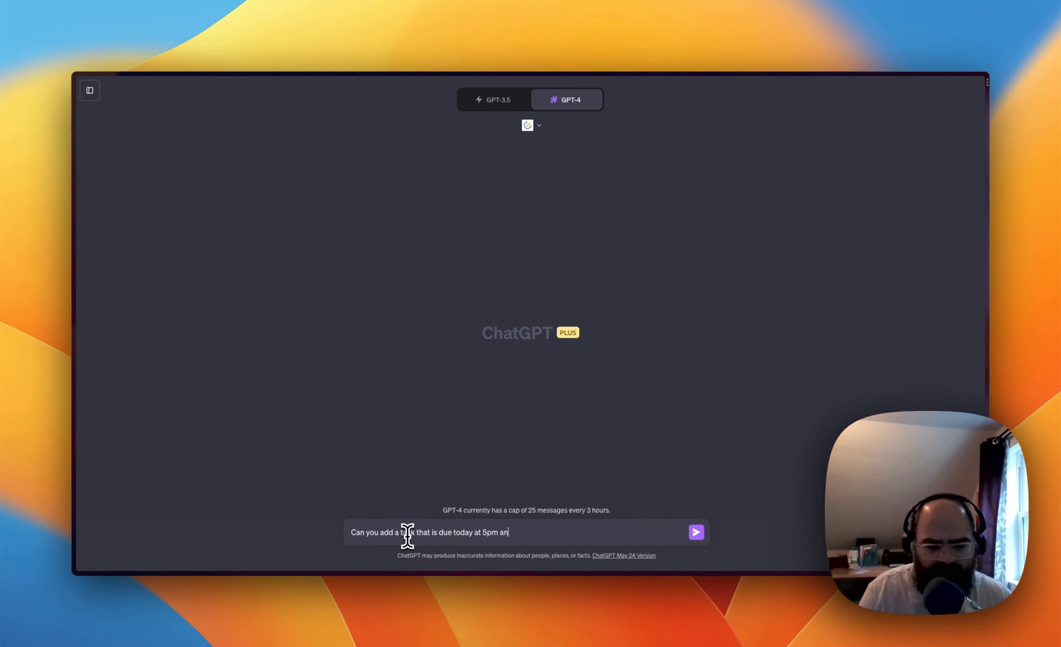
type("to cooke di")
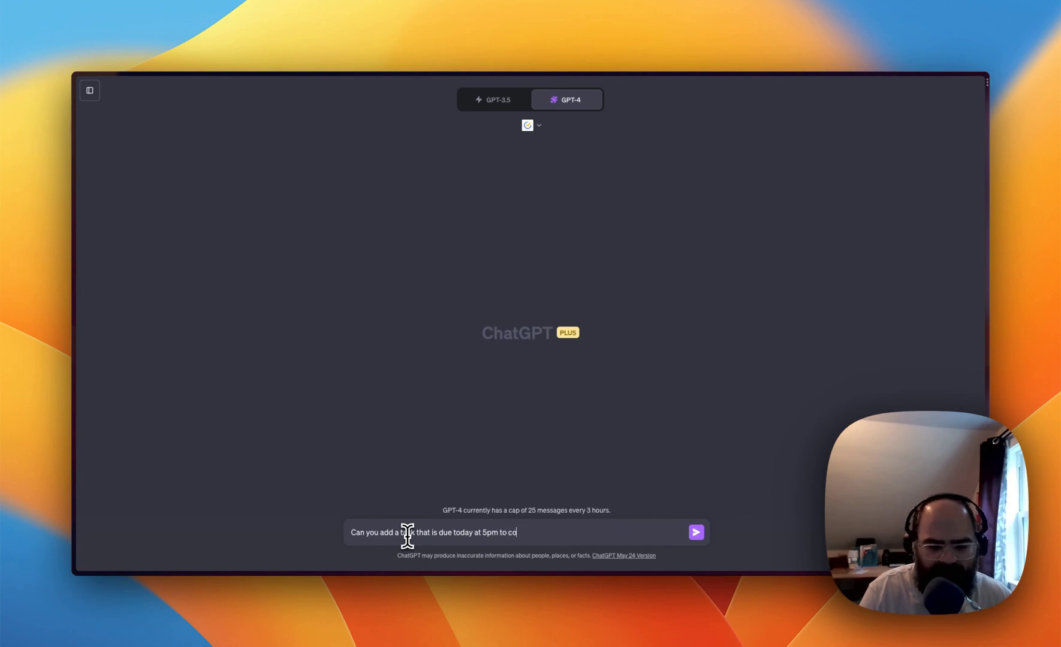
key("BackSpace")
key("BackSpace")
key("BackSpace")
key("BackSpace")
type("dinner")
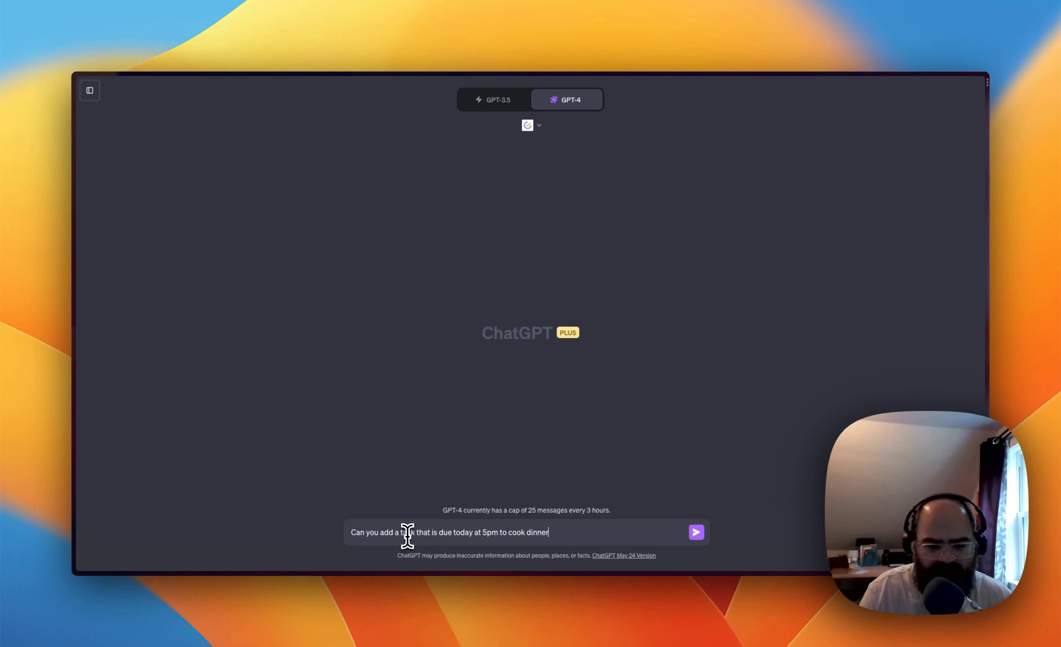
key("Return")
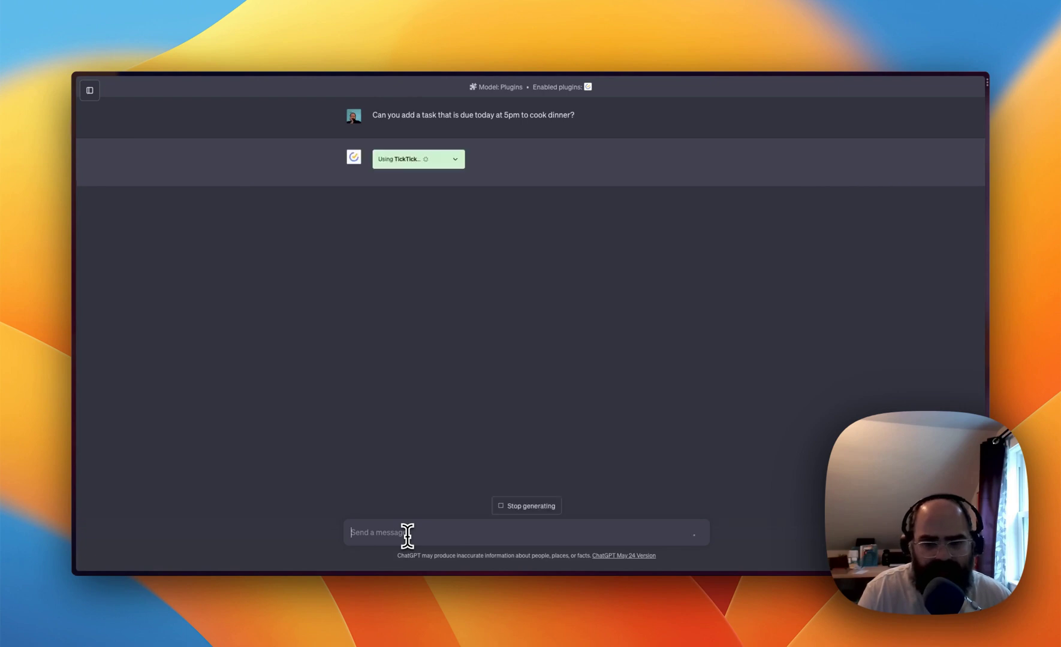
left_click(456, 161)
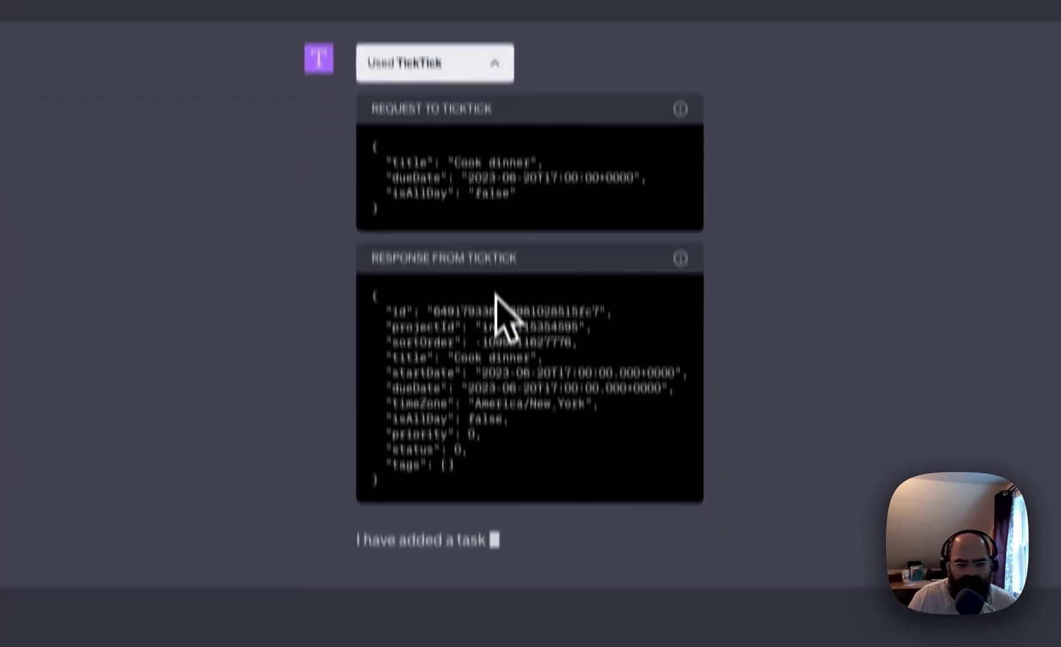
left_click_drag(413, 312, 681, 468)
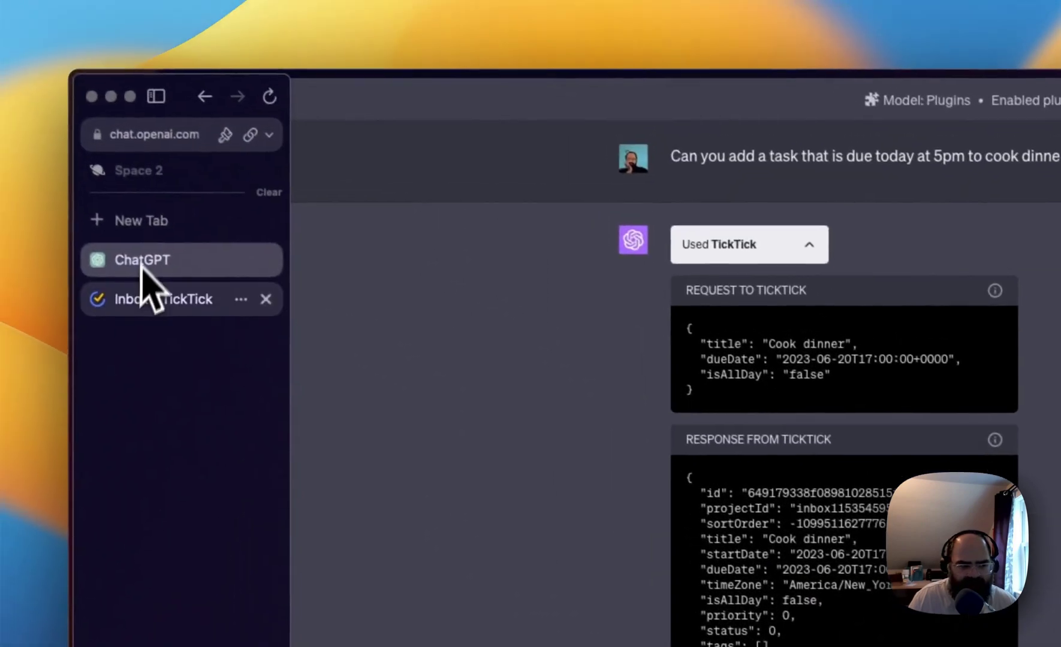
Step: Check Cook dinner's due date in the TickTick Inbox, shown as June 20 at 13:00
left_click(142, 297)
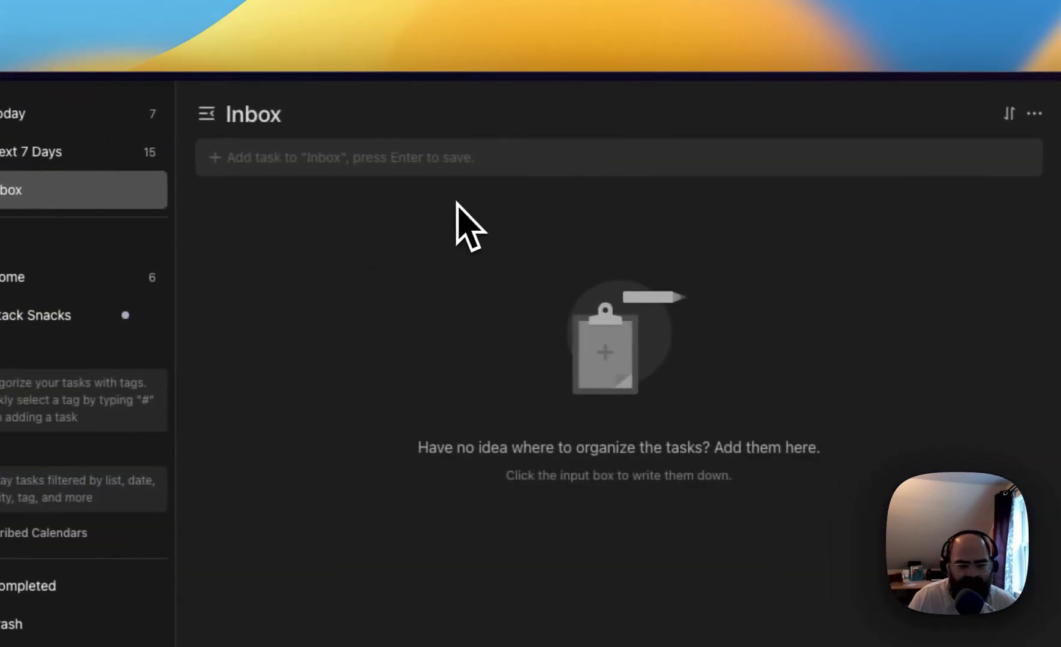
mouse_move(64, 135)
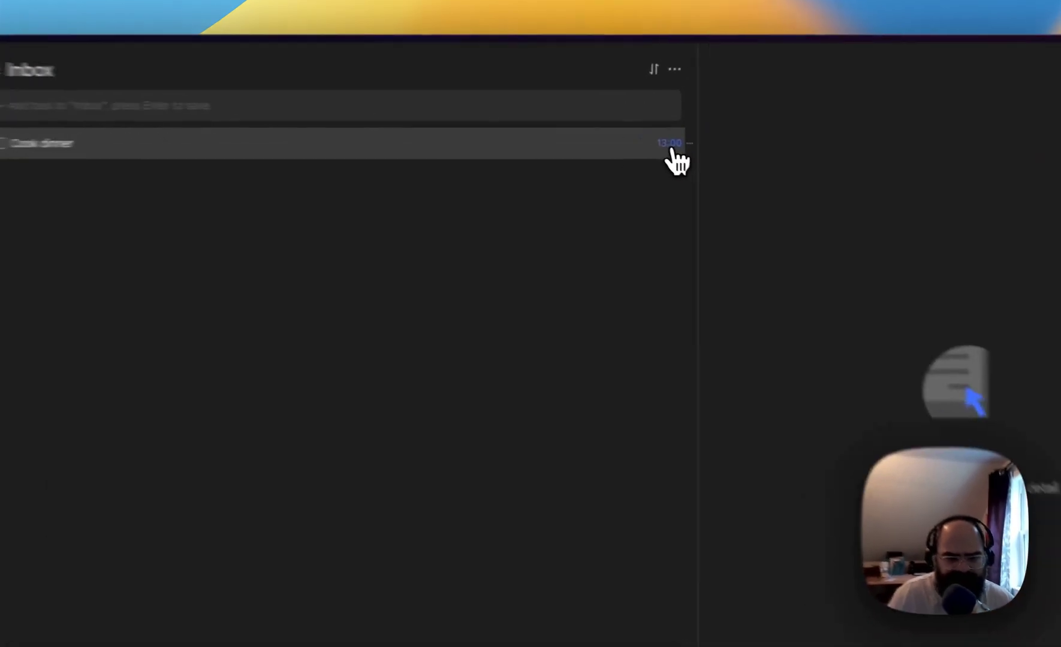
left_click(671, 147)
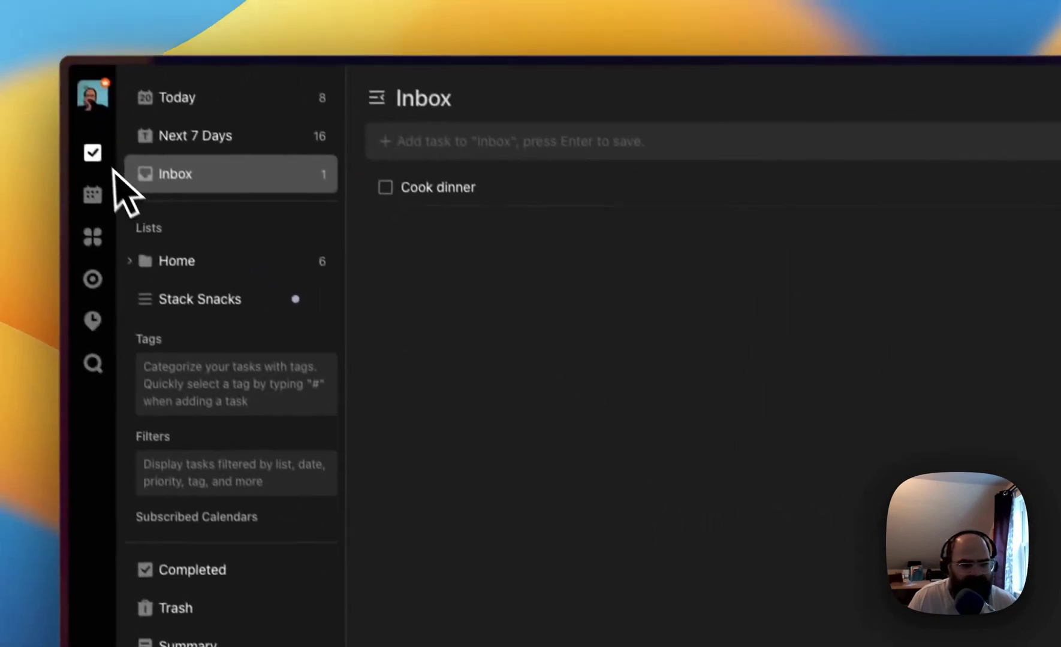
Step: Send 'Add a new task to pay the credit card bill today at 3' in ChatGPT
mouse_move(1, 30)
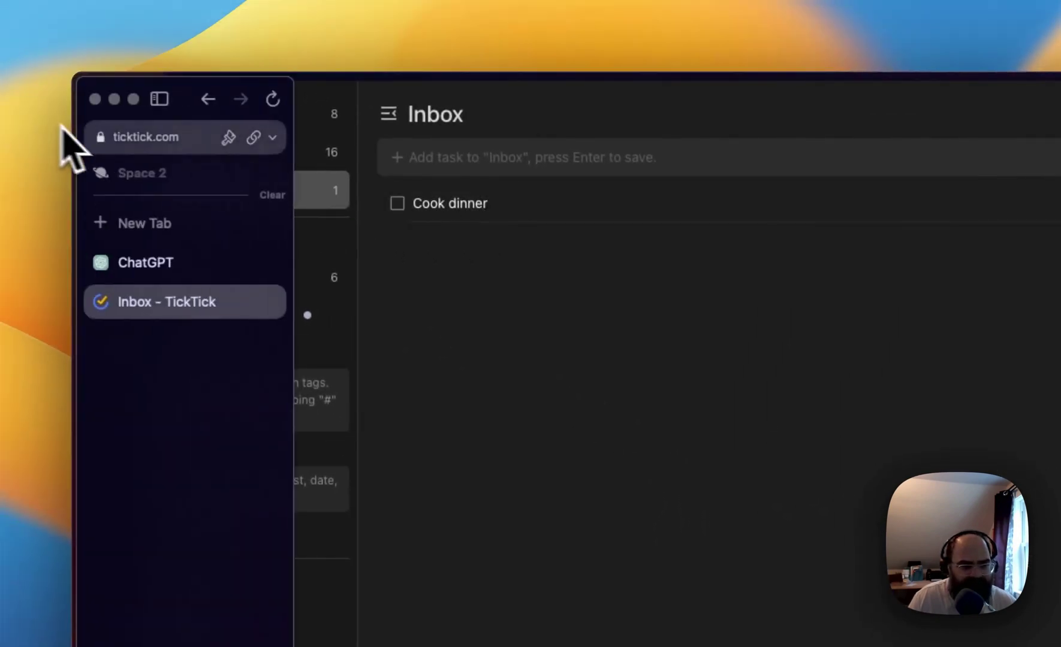
left_click(150, 259)
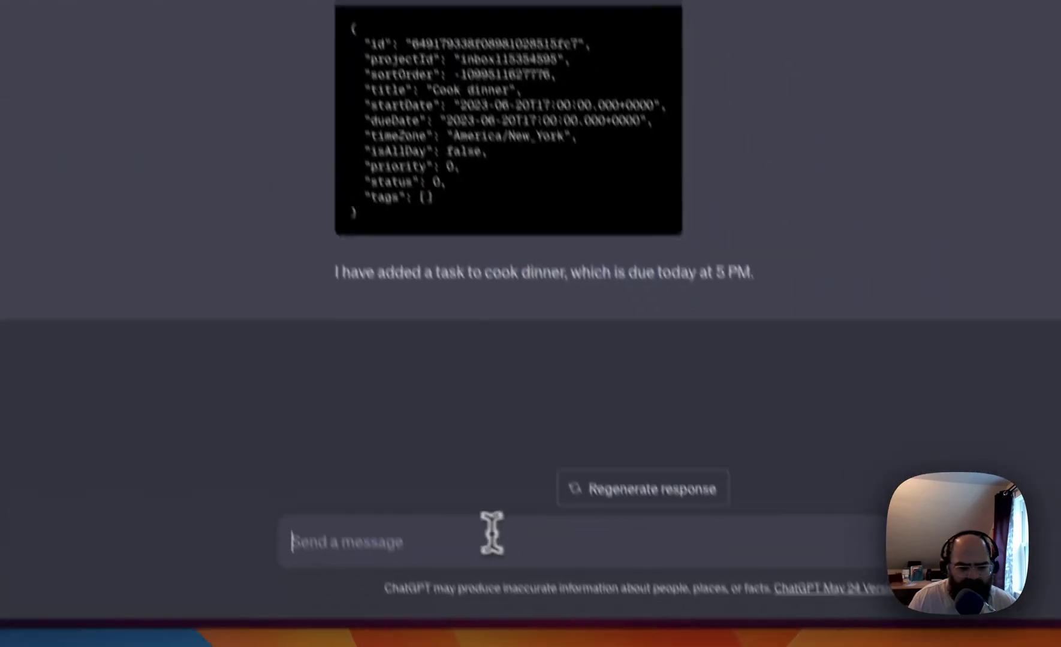
type("Ca")
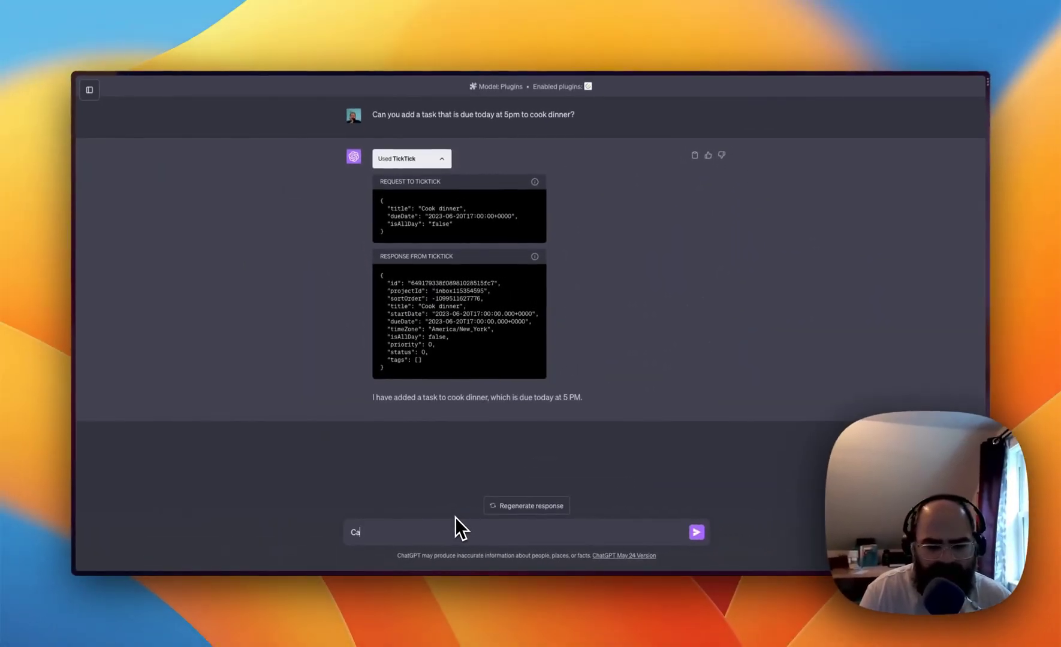
key("BackSpace")
key("BackSpace")
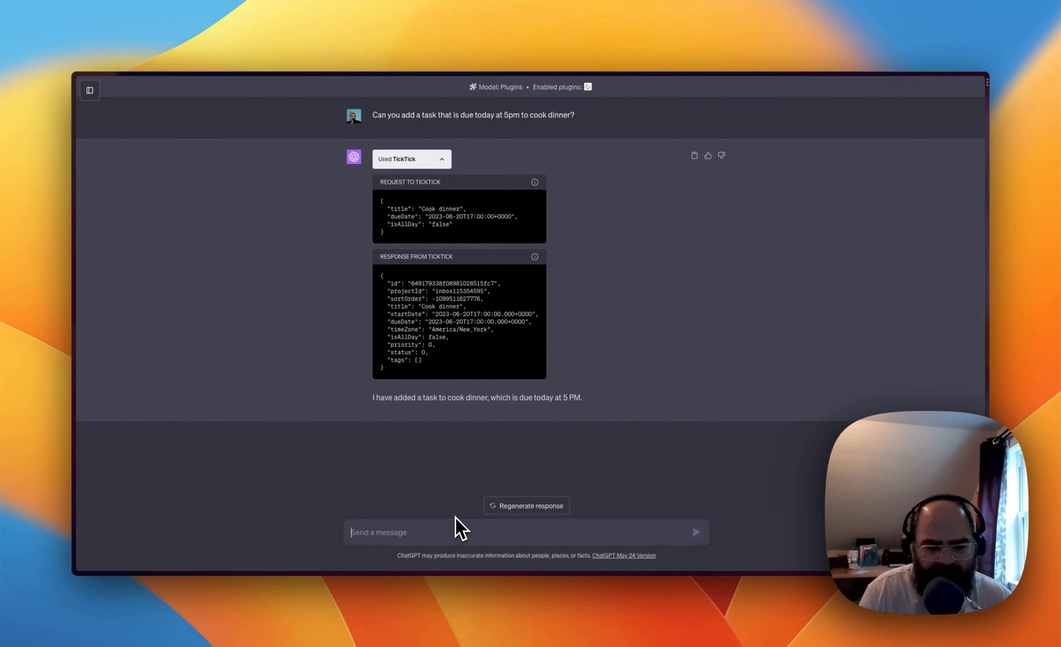
type("Add a new task to bp")
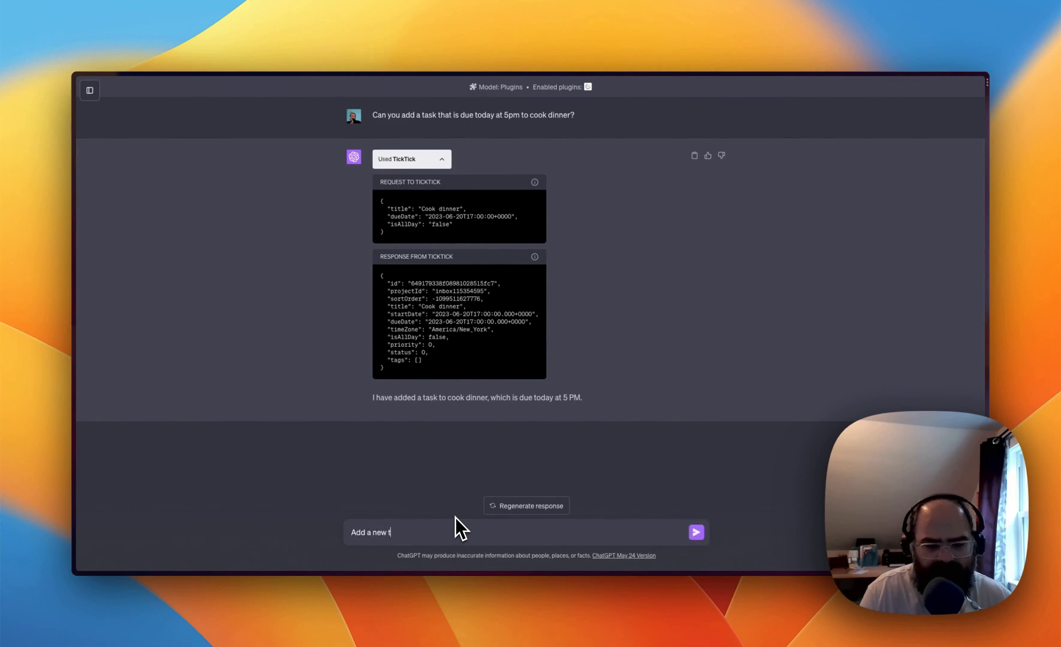
key("BackSpace")
key("BackSpace")
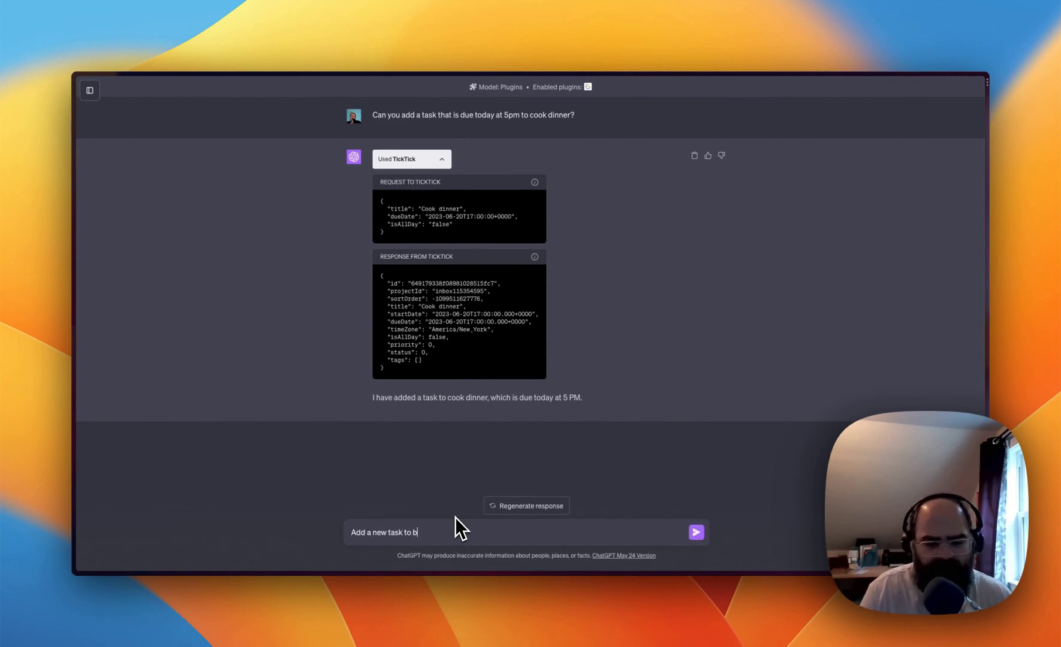
type("pay the cred")
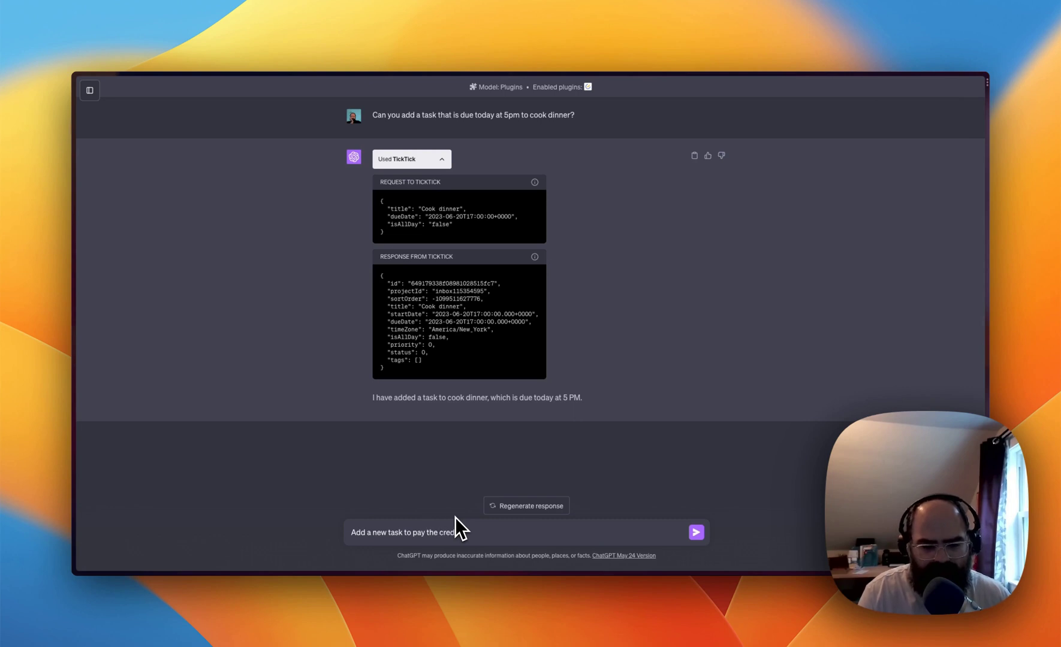
type("it card bill t")
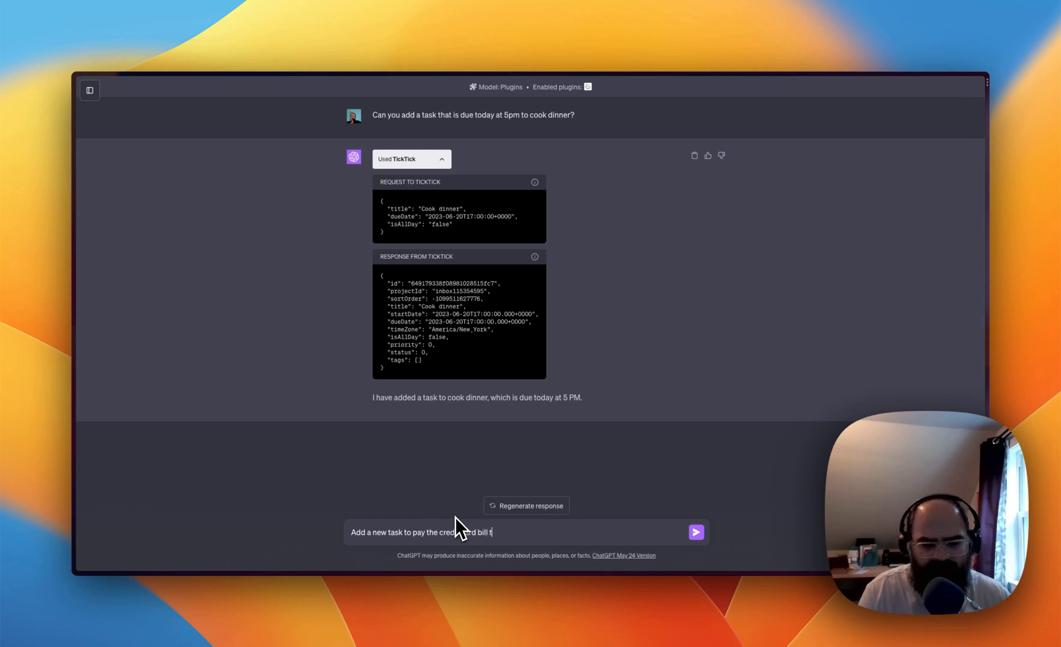
type("oday at 3")
key("Return")
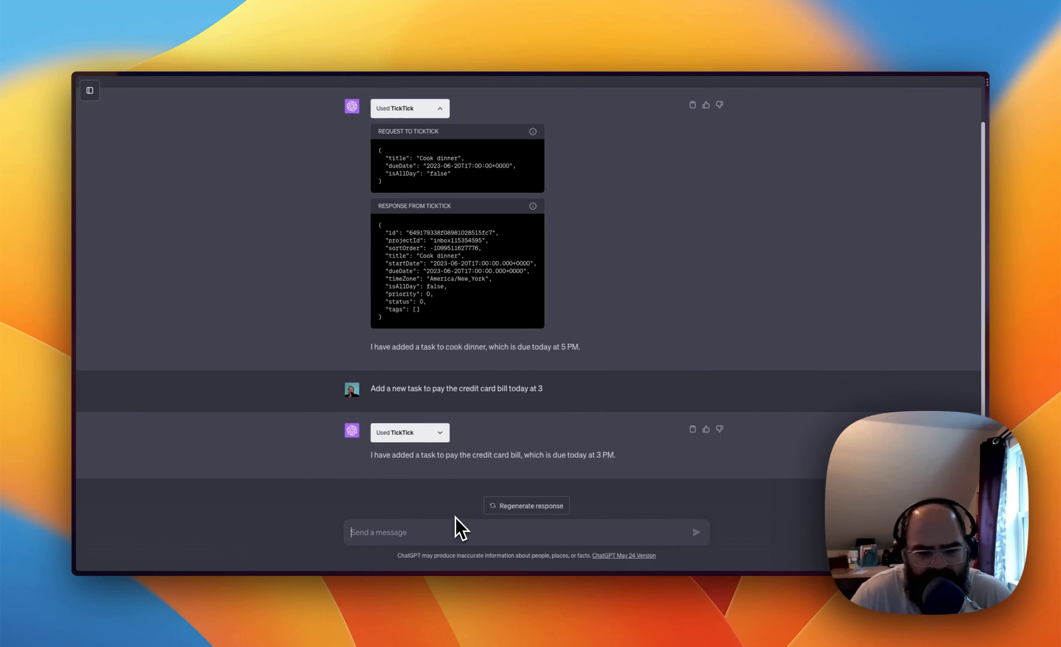
Step: Check the credit card bill task's due date, June 20 at 11:00, then close the date picker
mouse_move(73, 135)
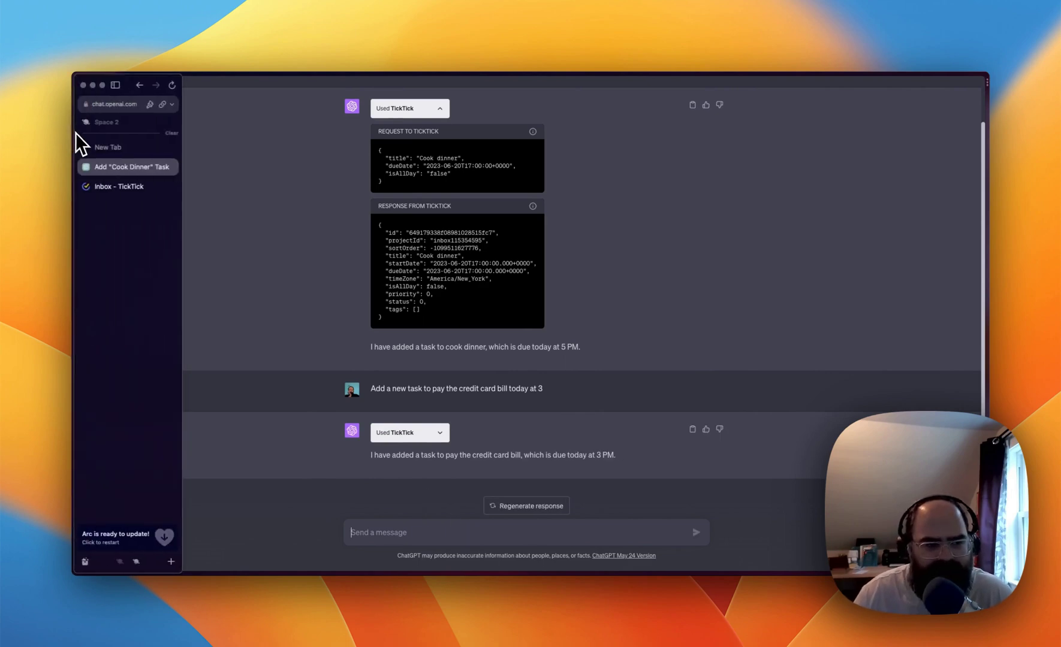
left_click(114, 187)
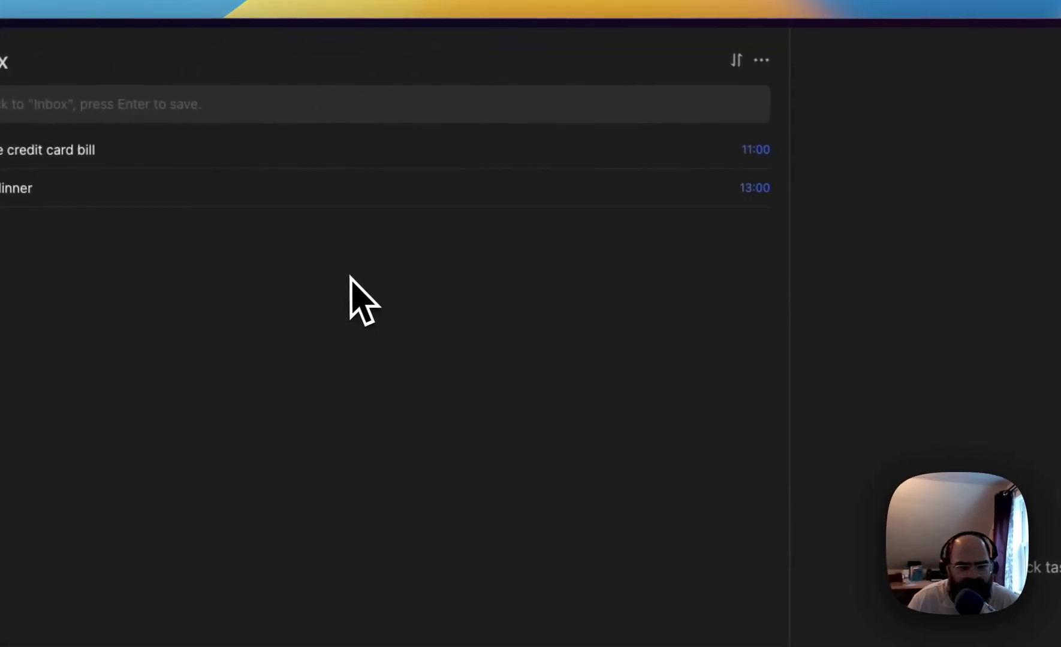
left_click(756, 151)
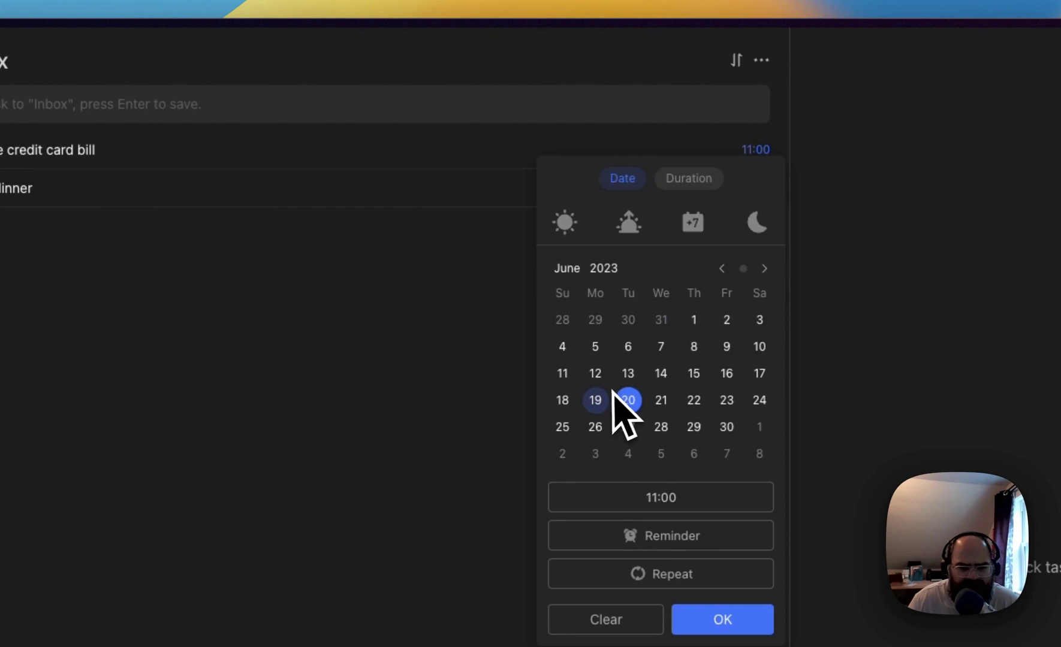
left_click(671, 497)
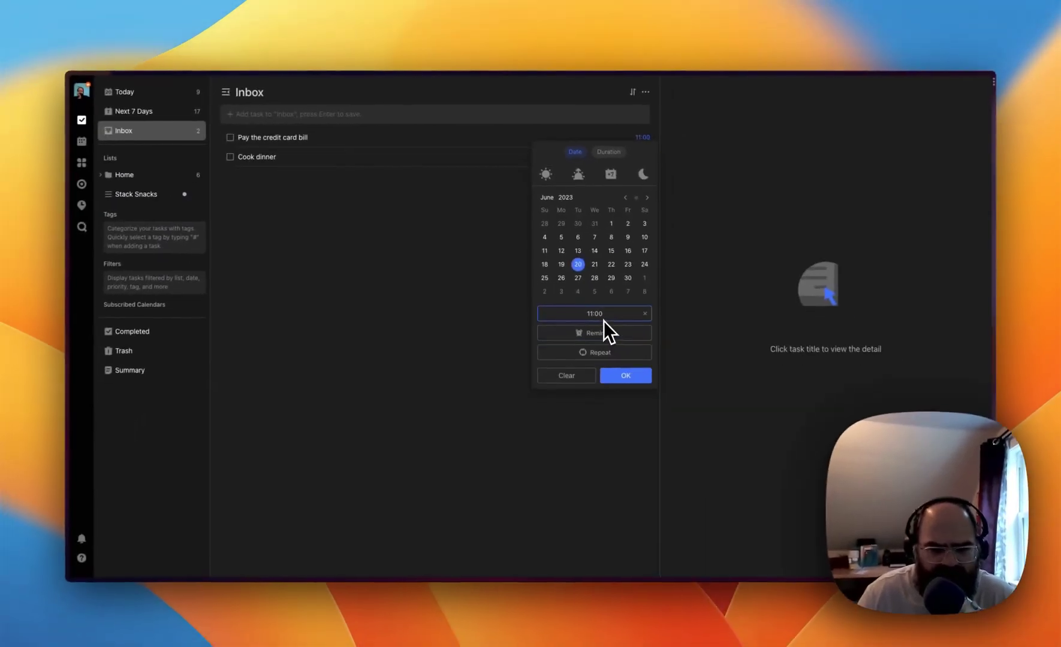
left_click(648, 115)
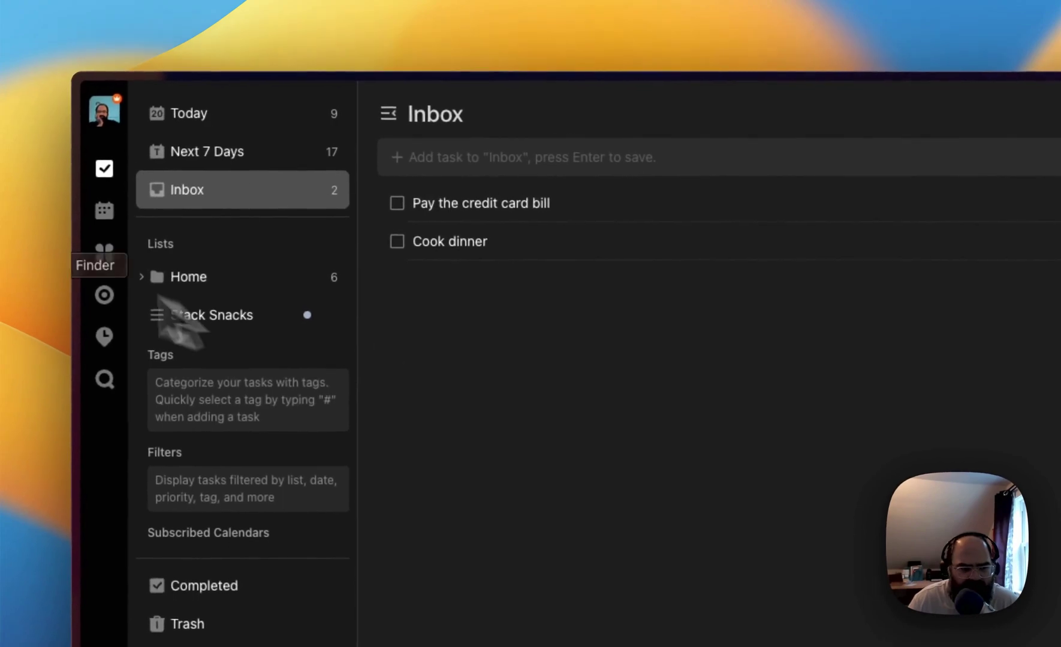
Step: Ask ChatGPT 'Can you show me what tasks are due today?'
mouse_move(106, 228)
left_click(175, 264)
left_click(433, 499)
type("Can you show")
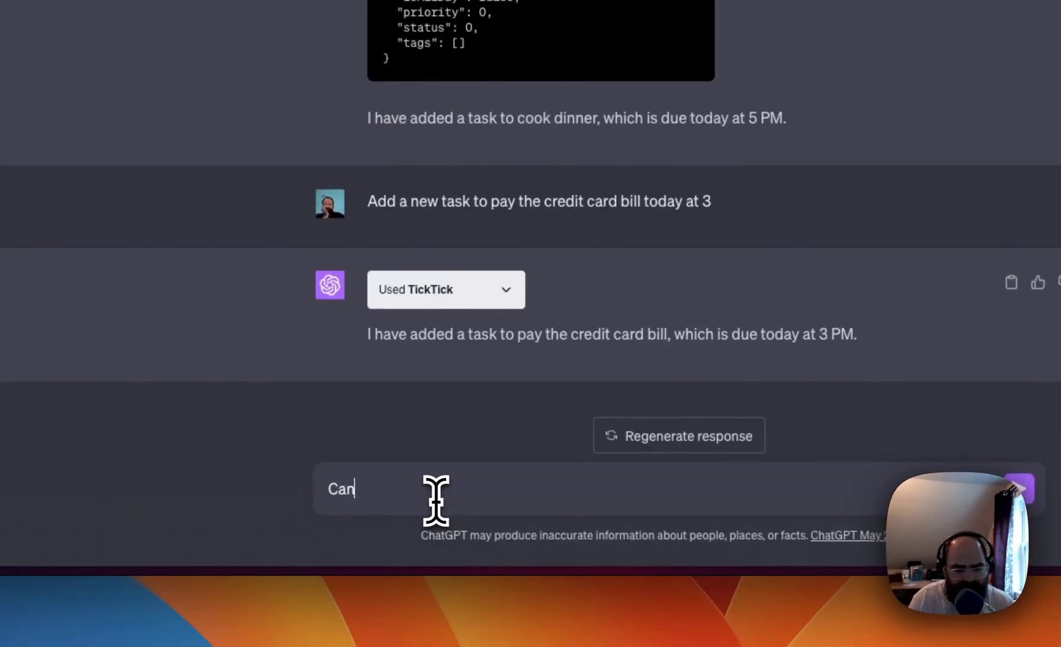
type(" me wh")
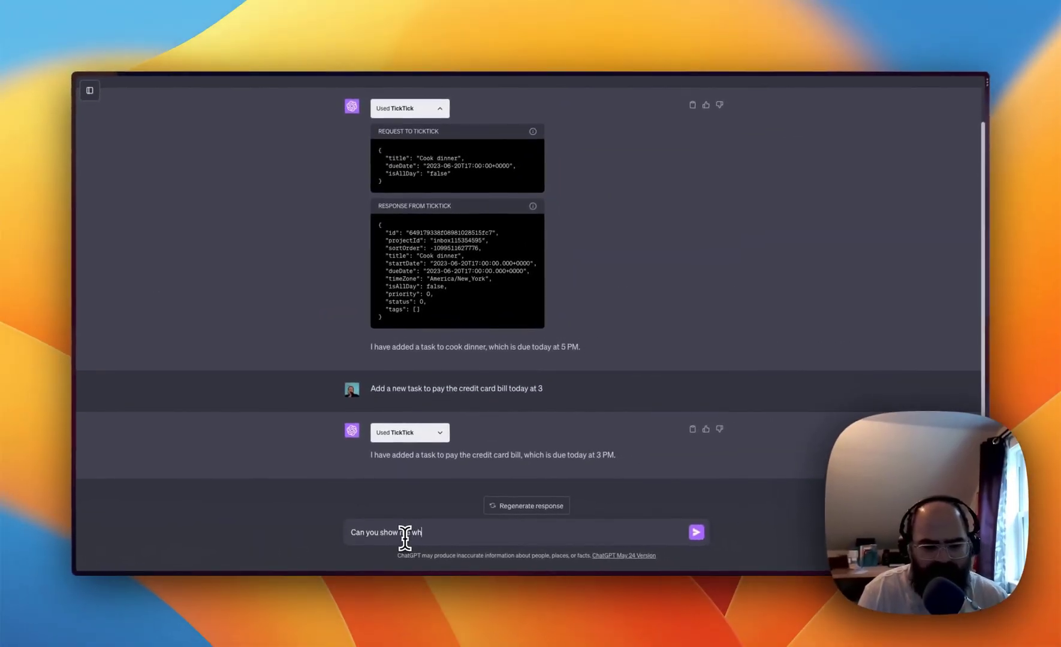
type("at tasks are ")
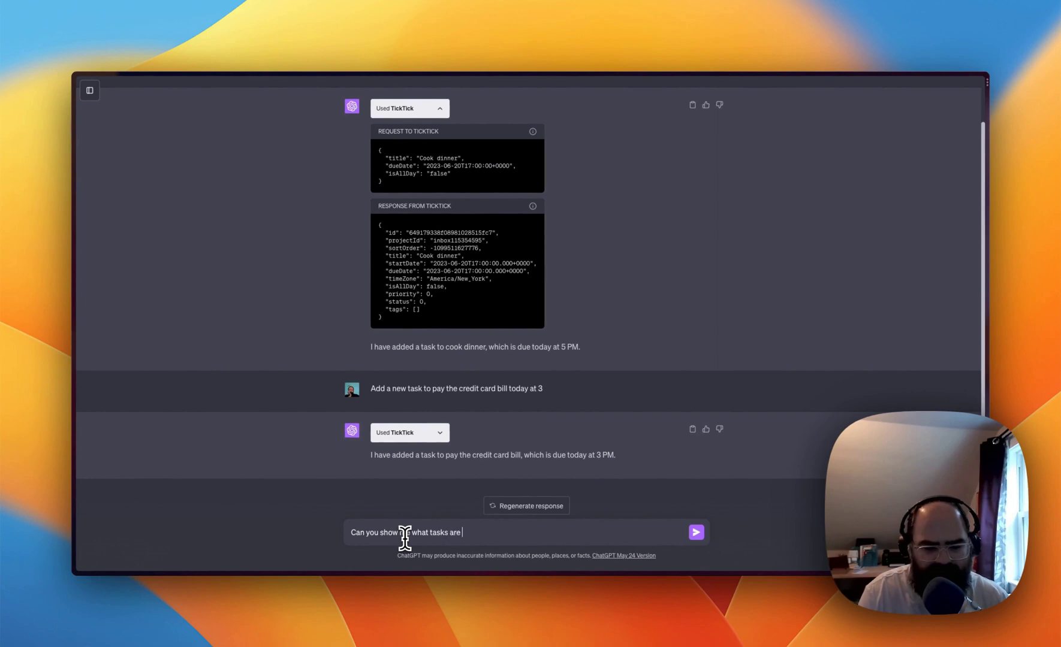
type("due today?")
key("Return")
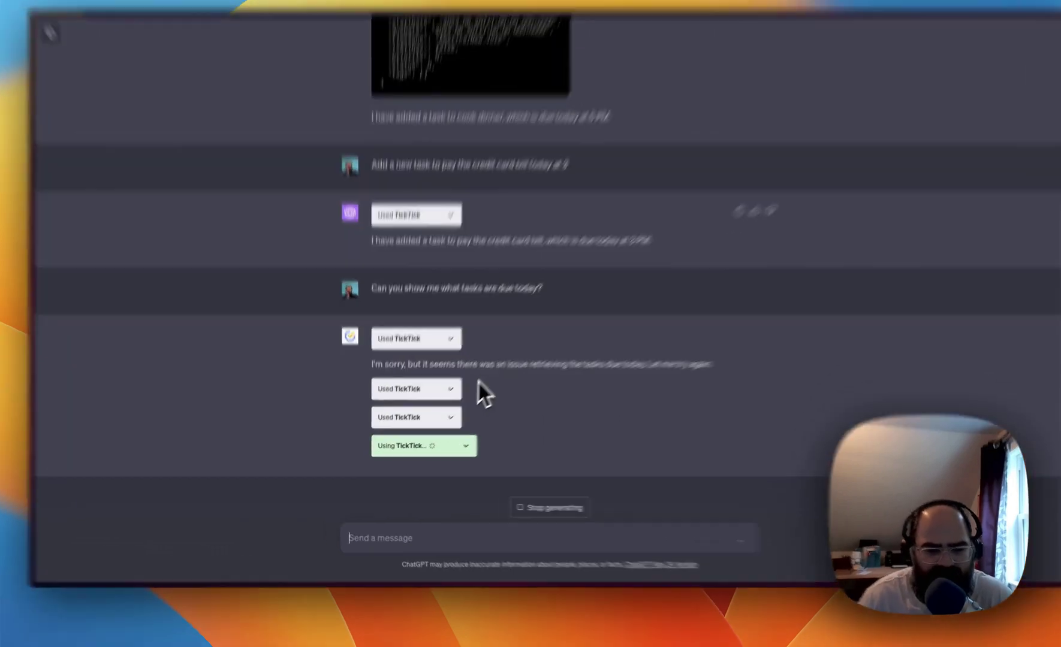
Step: Expand and collapse each TickTick call's request/response JSON as ChatGPT lists today's three tasks
left_click(440, 402)
scroll(531, 334, "down", 5)
scroll(547, 347, "up", 9)
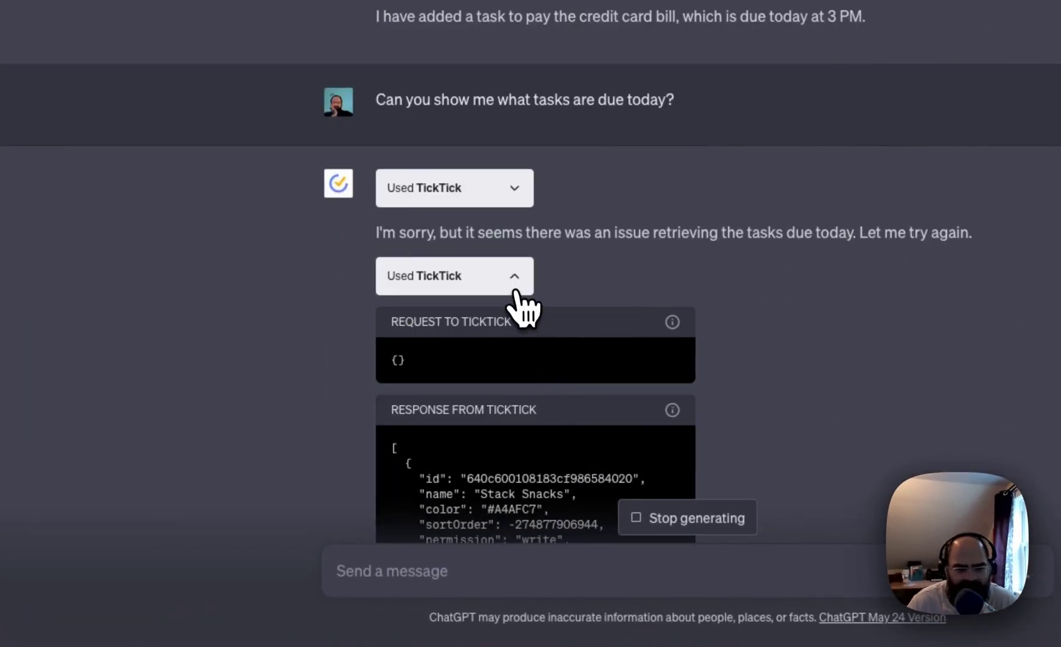
left_click(514, 291)
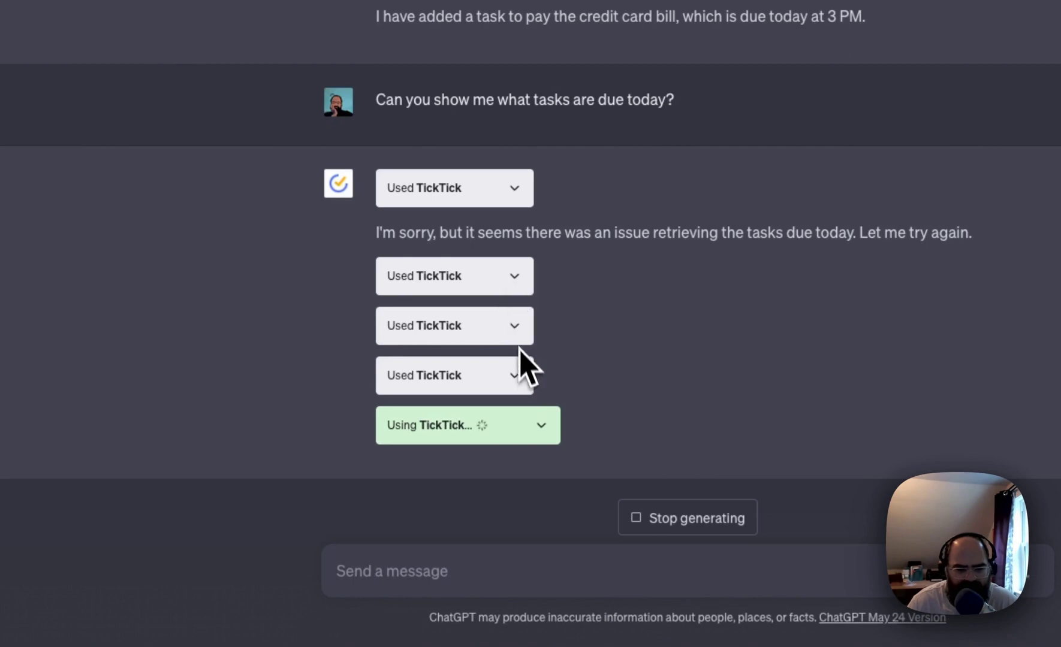
left_click(516, 374)
scroll(529, 393, "down", 5)
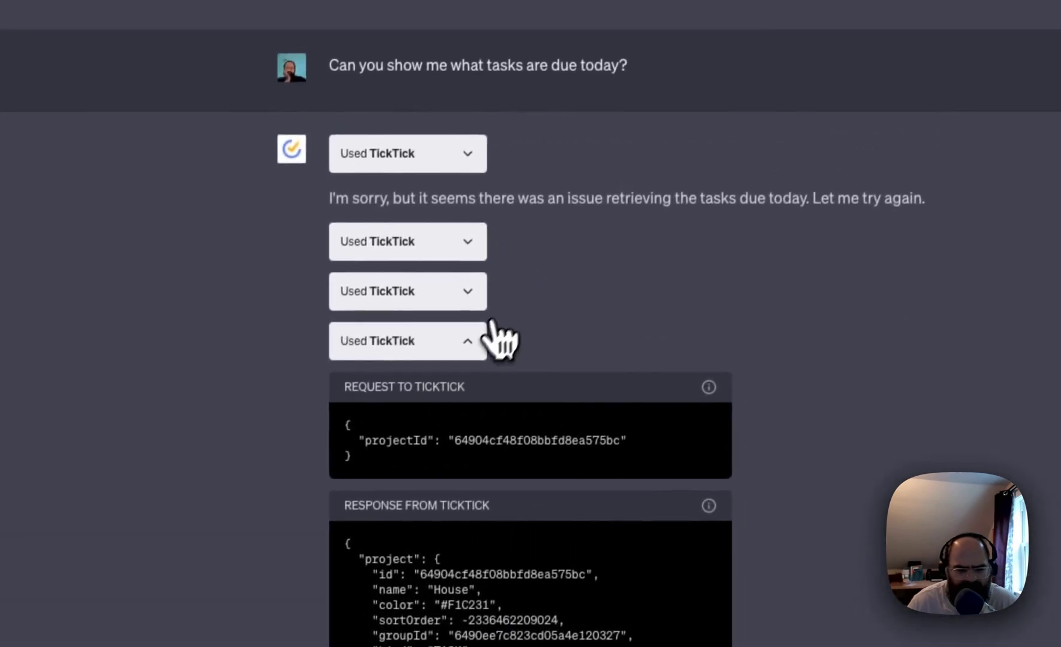
left_click(514, 61)
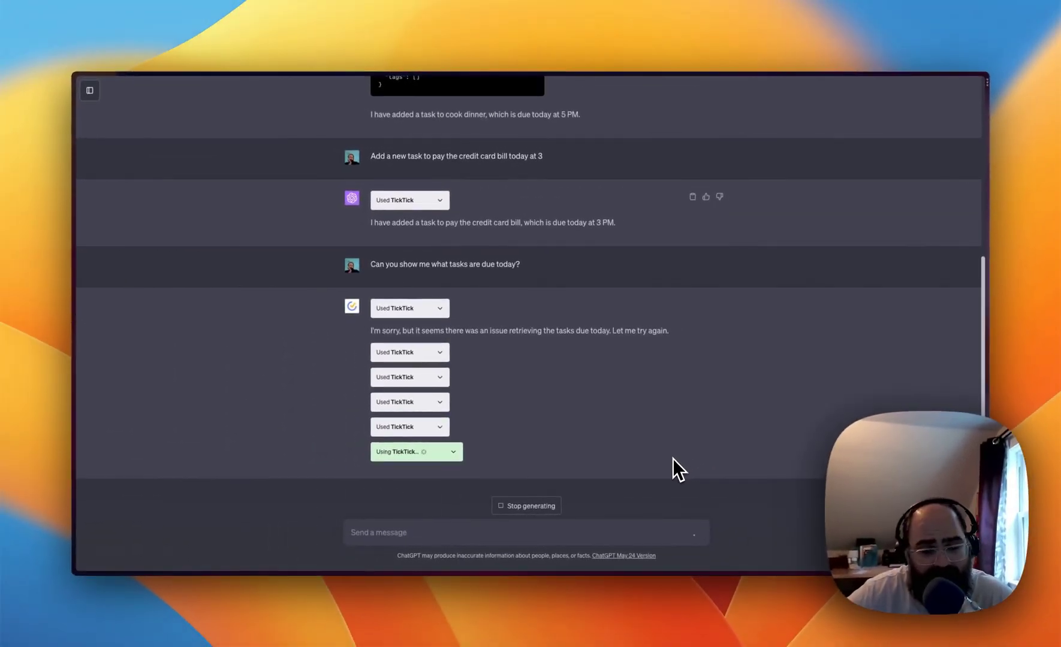
left_click(419, 427)
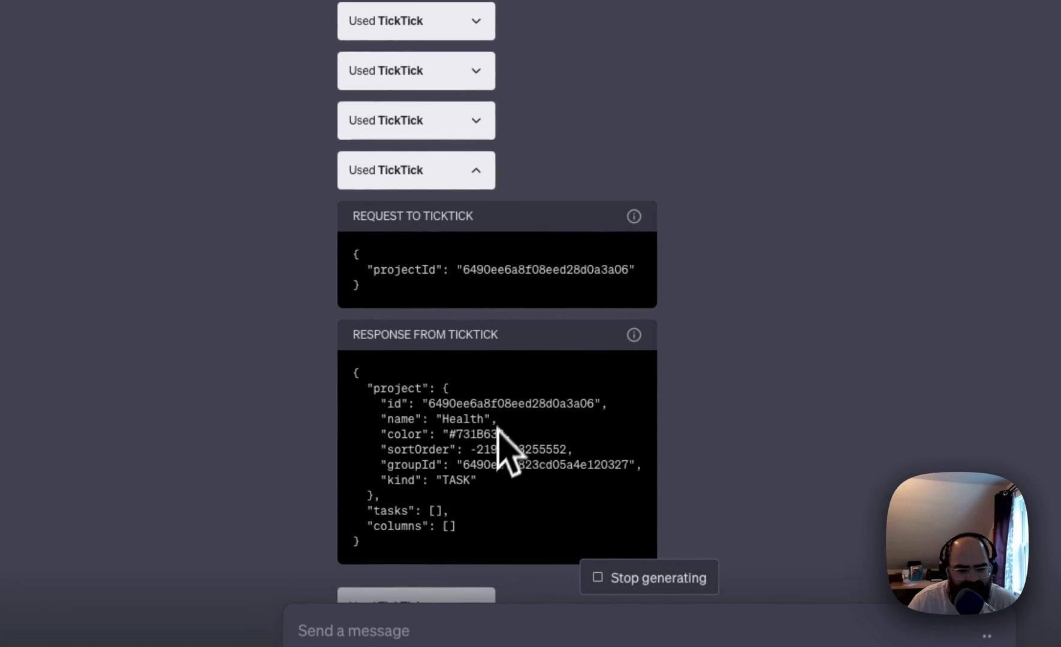
left_click(479, 175)
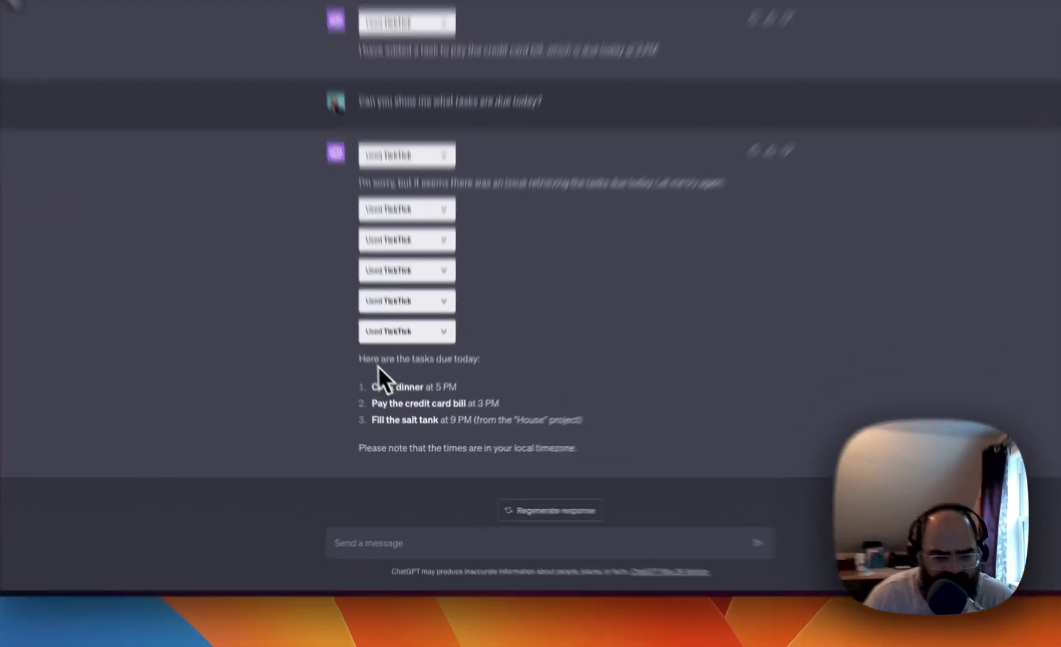
left_click_drag(372, 381, 545, 461)
left_click(698, 424)
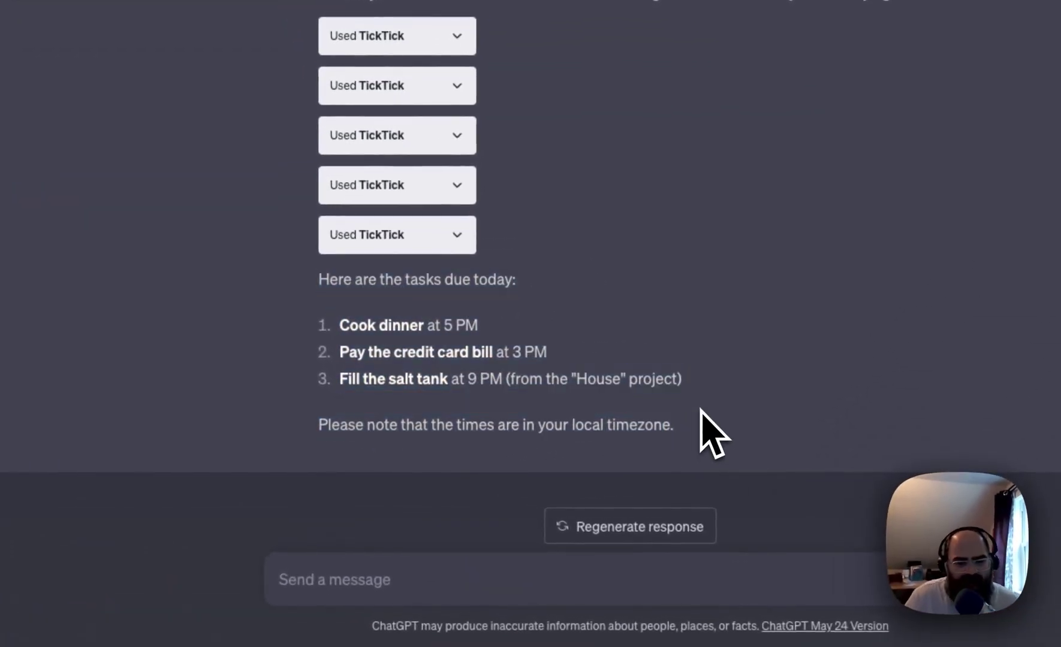